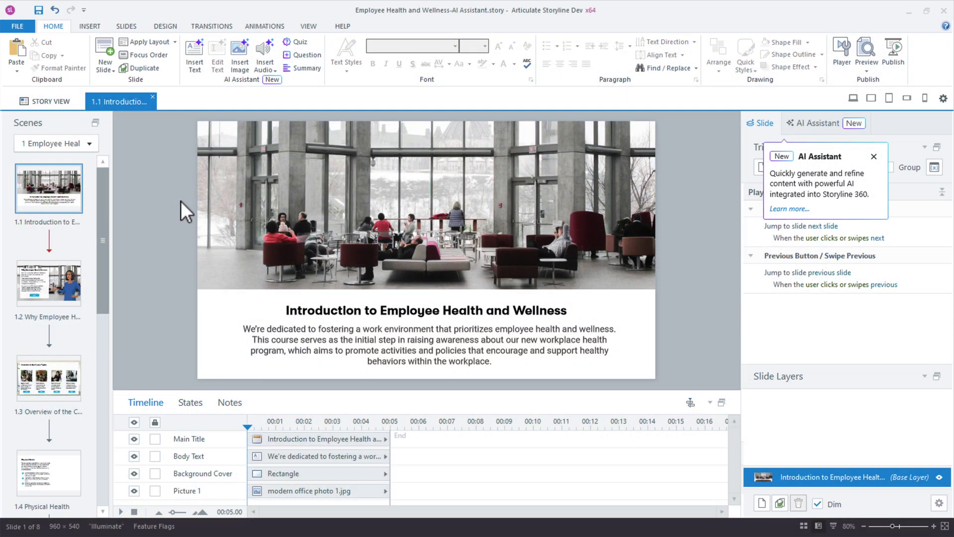
Review the course slides, then delete the stock office photo from the introduction slide
click(363, 236)
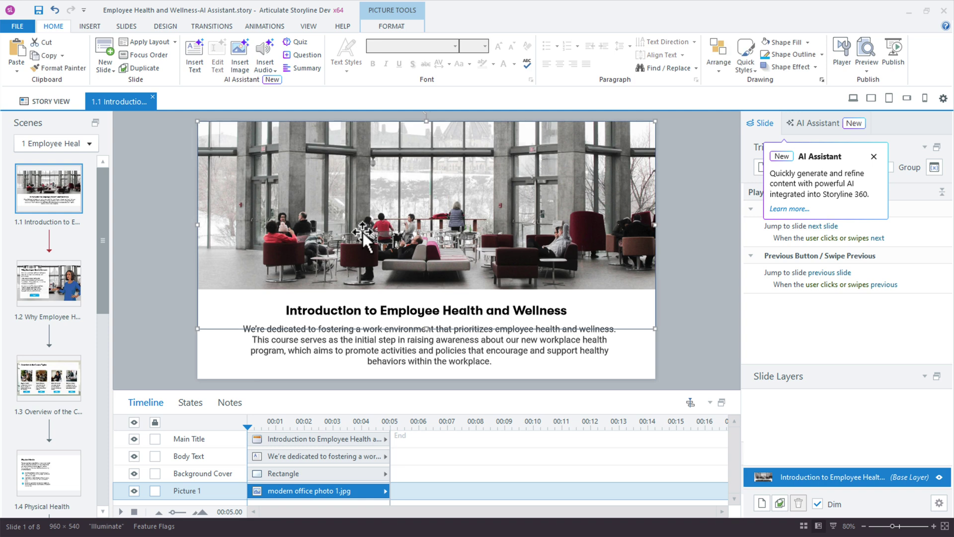
click(46, 293)
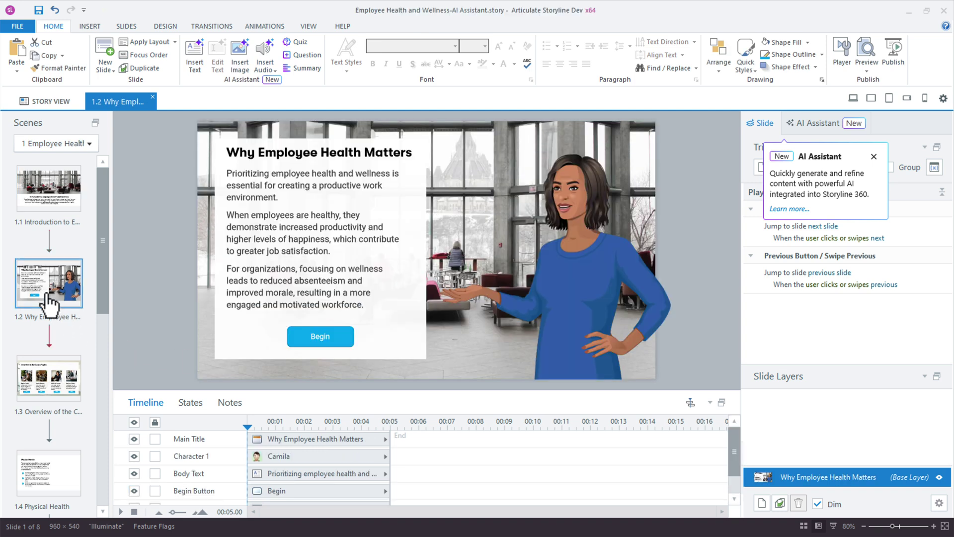
click(47, 380)
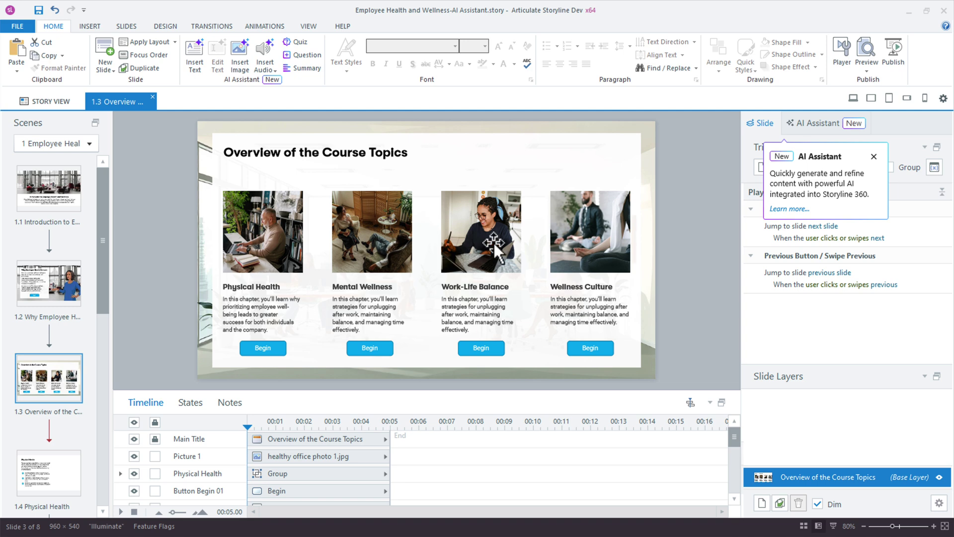
click(58, 199)
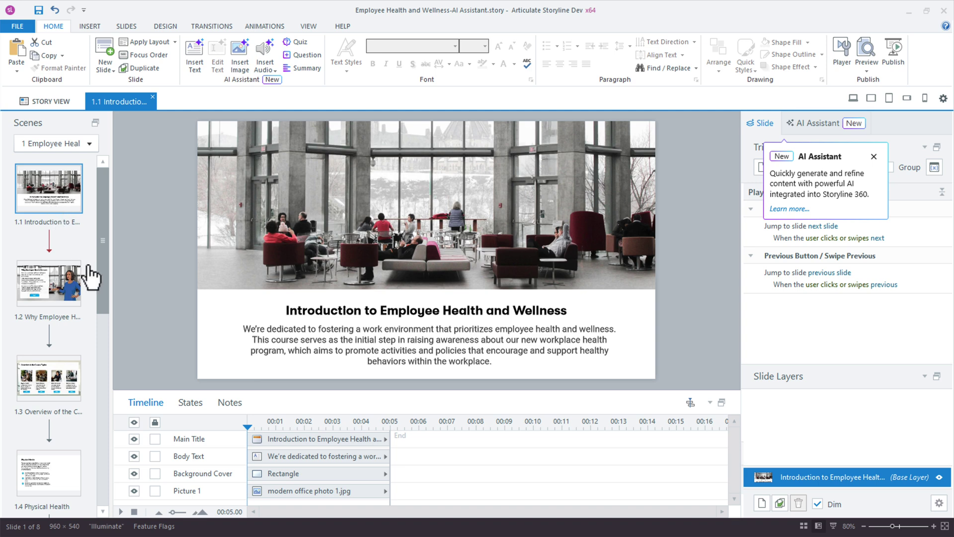
click(258, 255)
key(Delete)
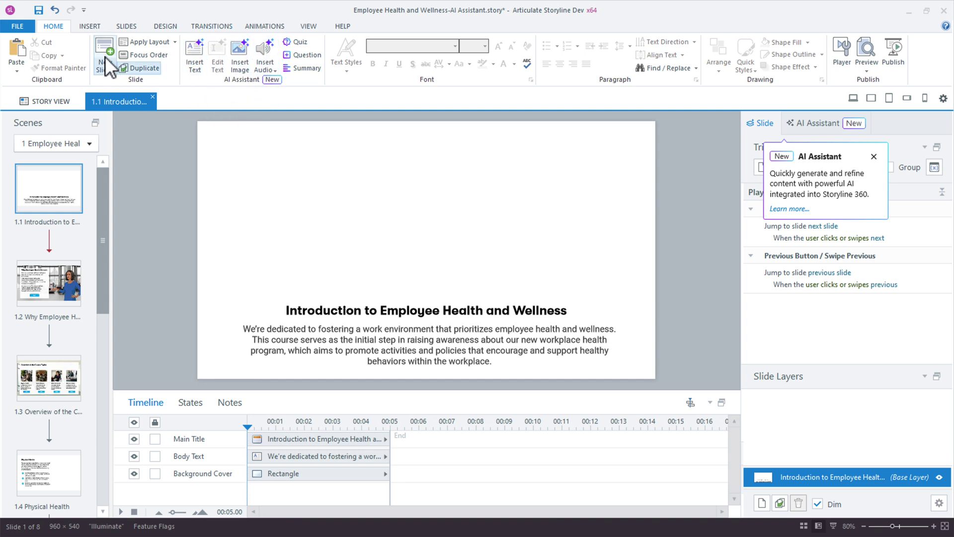
Start an AI image with the description 'modern office that encourages employee health and wellness'
click(92, 30)
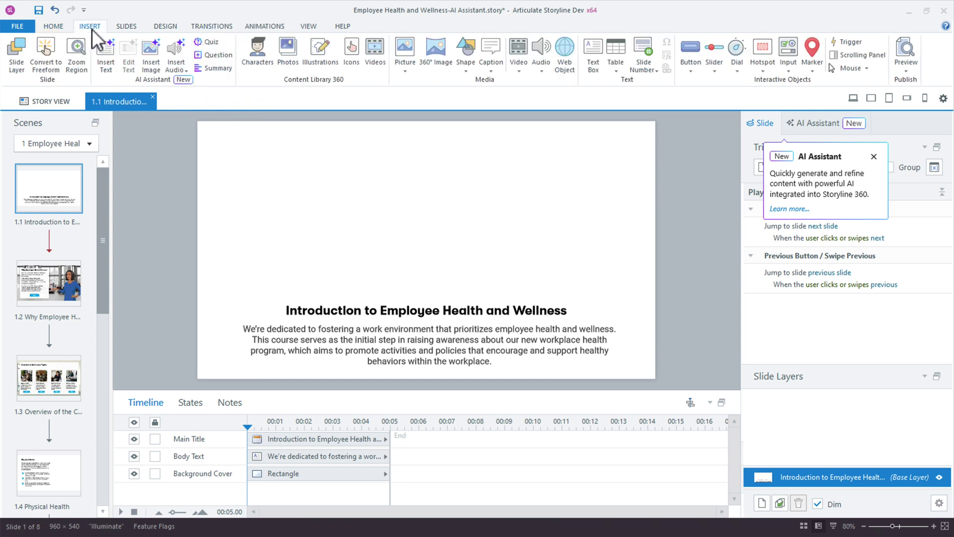
click(151, 54)
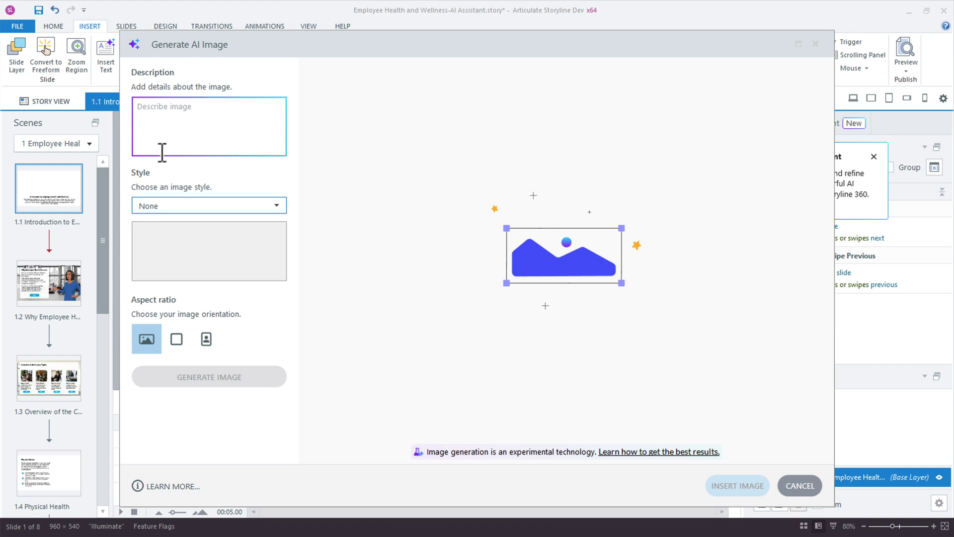
click(183, 120)
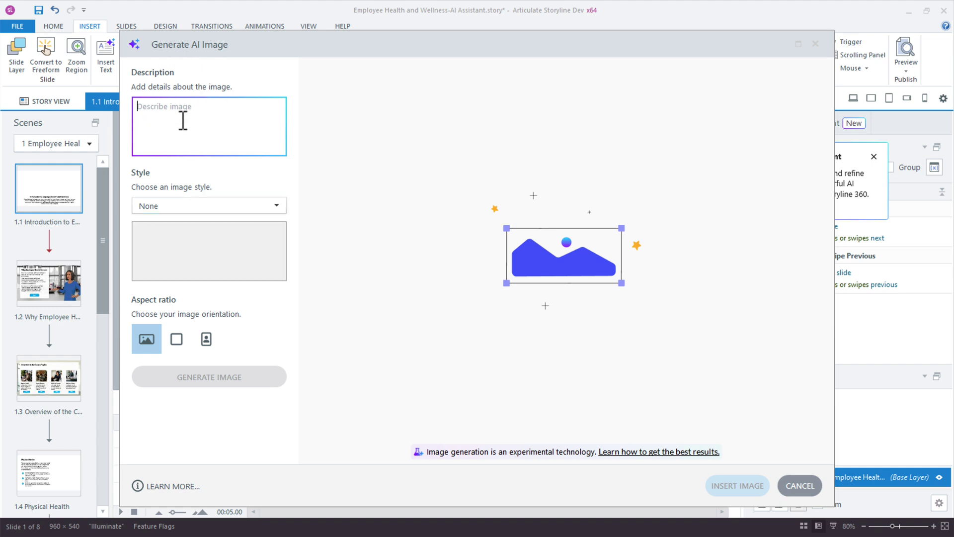
text(modern office that encourages employee health and wellness)
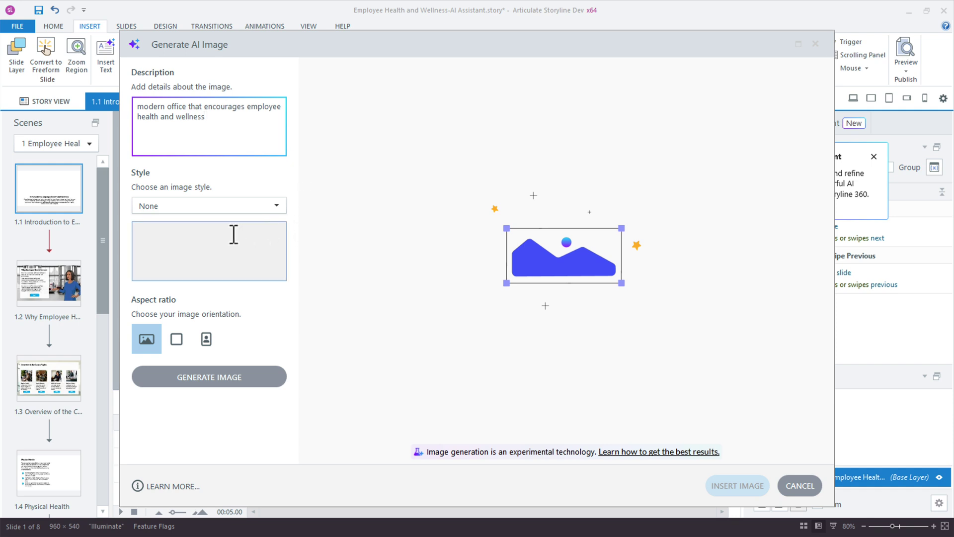
Choose the Painterly style with its watercolor prompt, and move the generator aside to see the slide
click(179, 207)
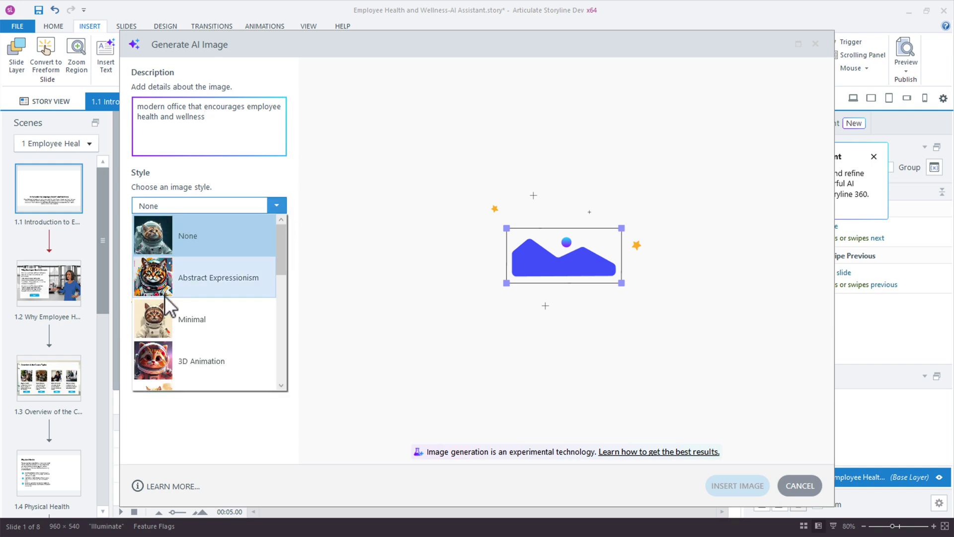
mouse_move(285, 237)
mouse_down()
mouse_move(278, 269)
mouse_move(281, 228)
mouse_up()
drag(282, 239, 281, 246)
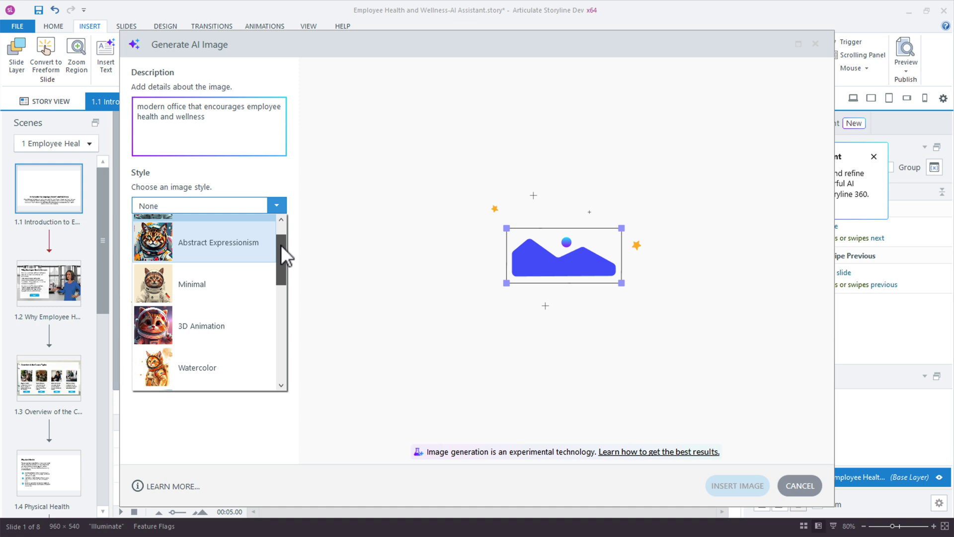
drag(281, 246, 273, 270)
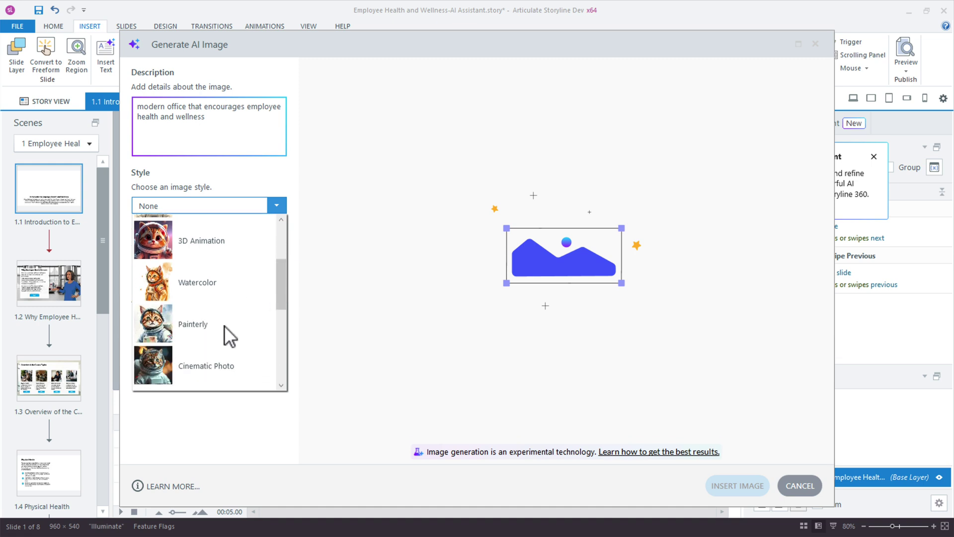
click(154, 325)
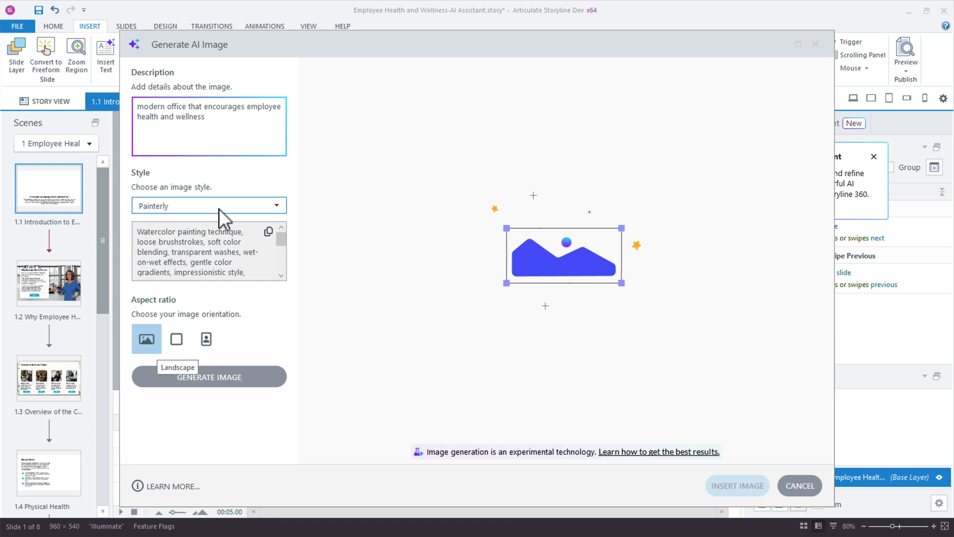
mouse_move(181, 50)
mouse_down()
mouse_move(639, 43)
mouse_move(488, 272)
mouse_move(168, 47)
mouse_up()
Generate four painterly office images and save all of them to the media library
click(231, 380)
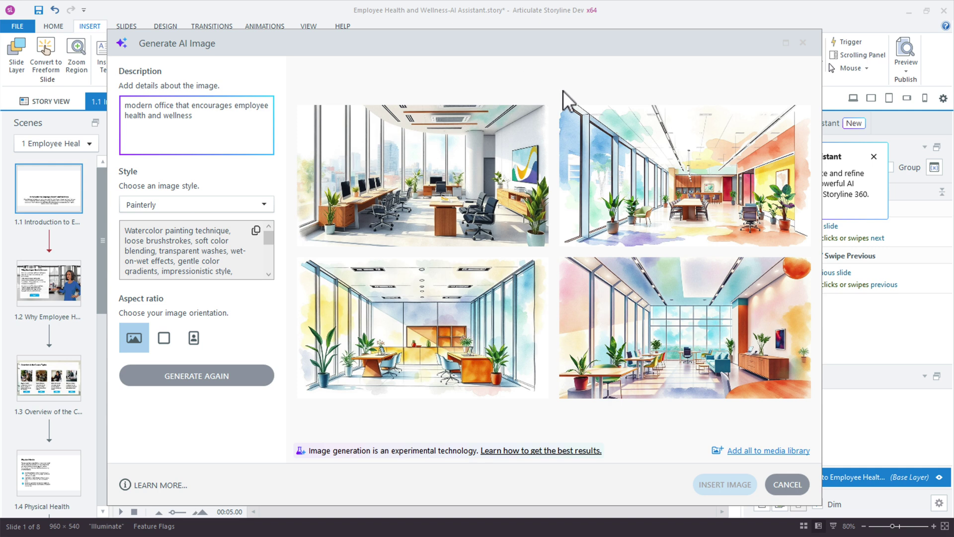
mouse_move(541, 154)
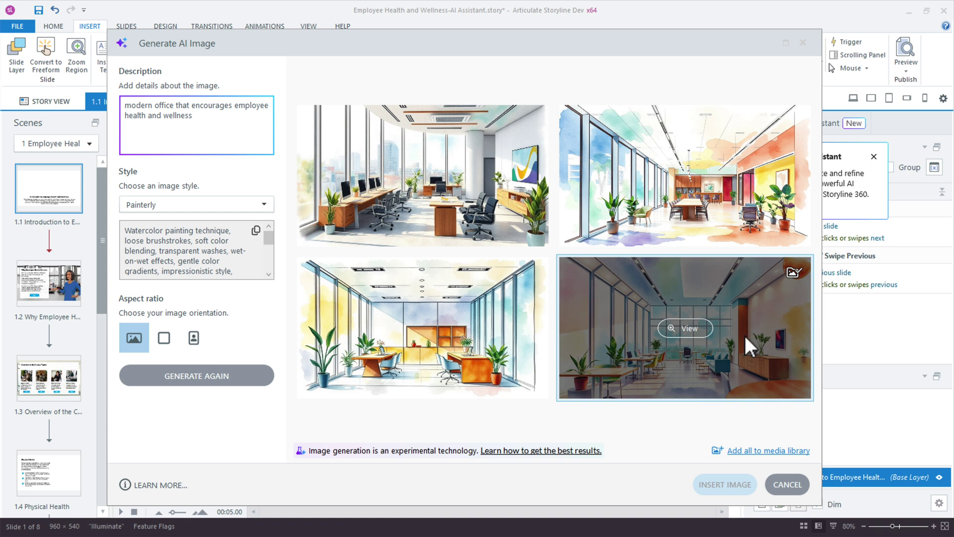
click(531, 273)
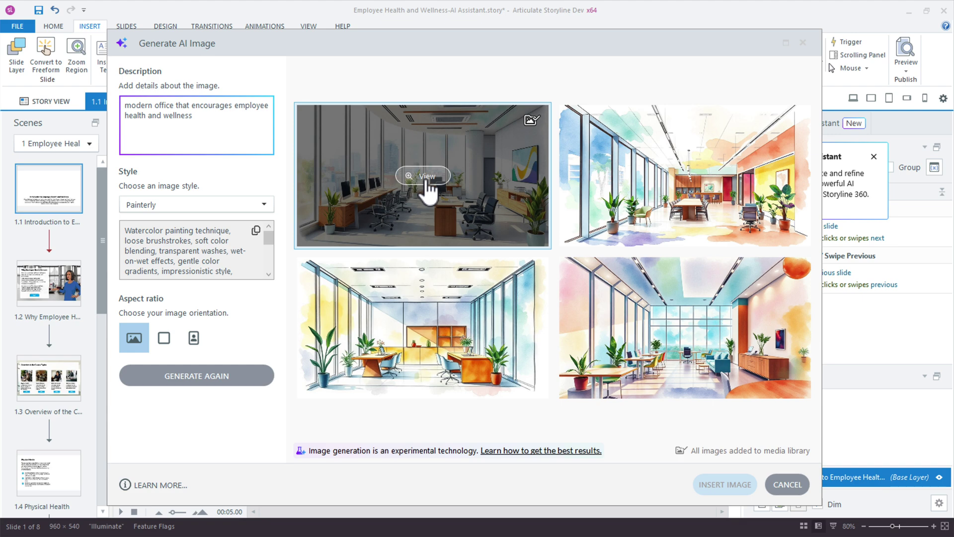
click(425, 176)
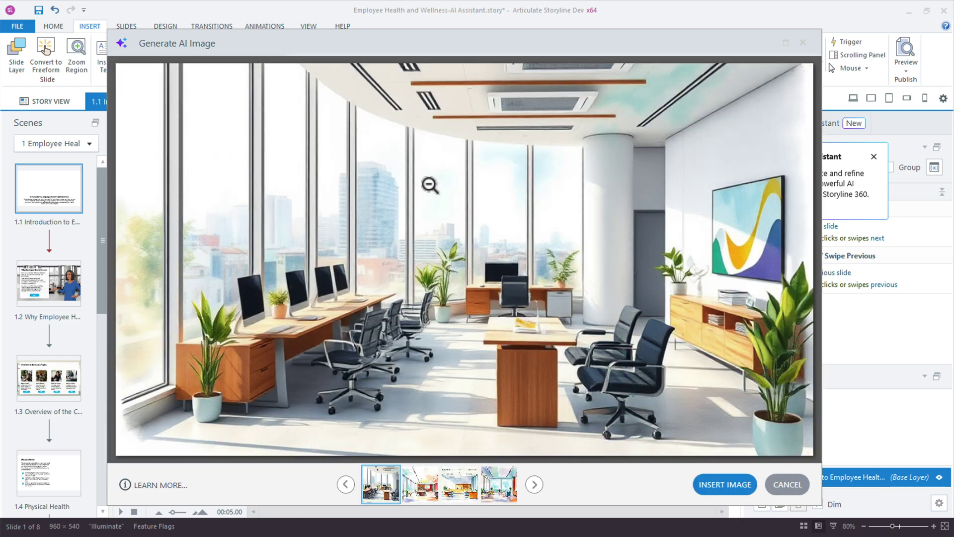
click(423, 495)
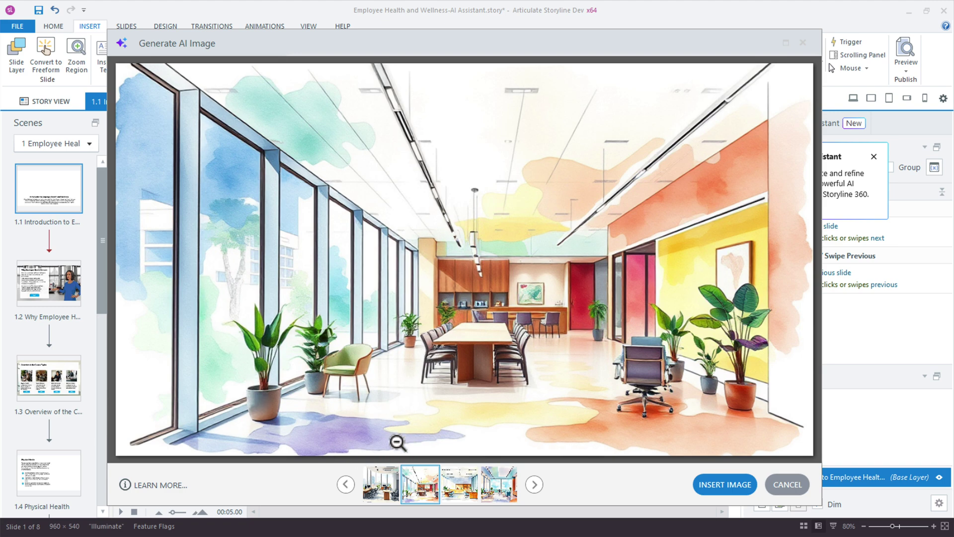
click(461, 489)
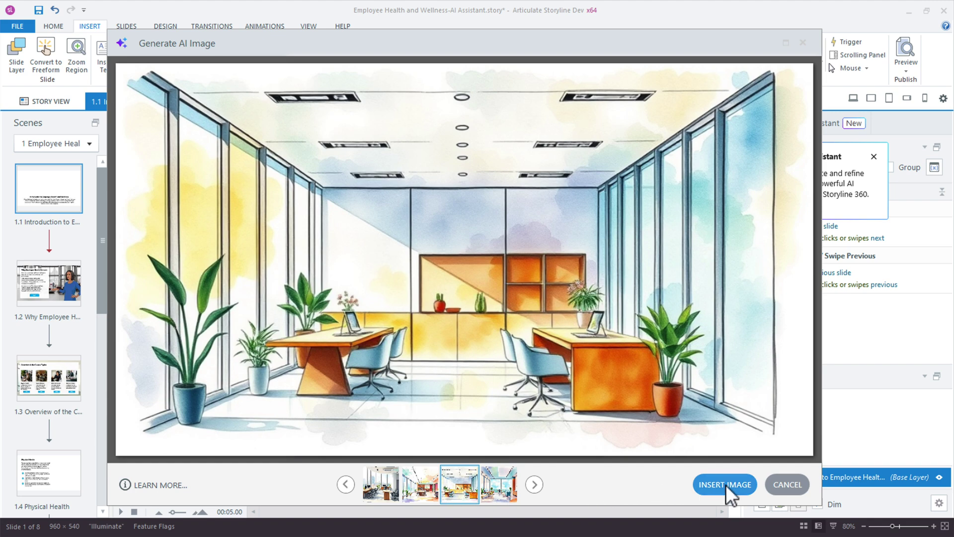
key(Escape)
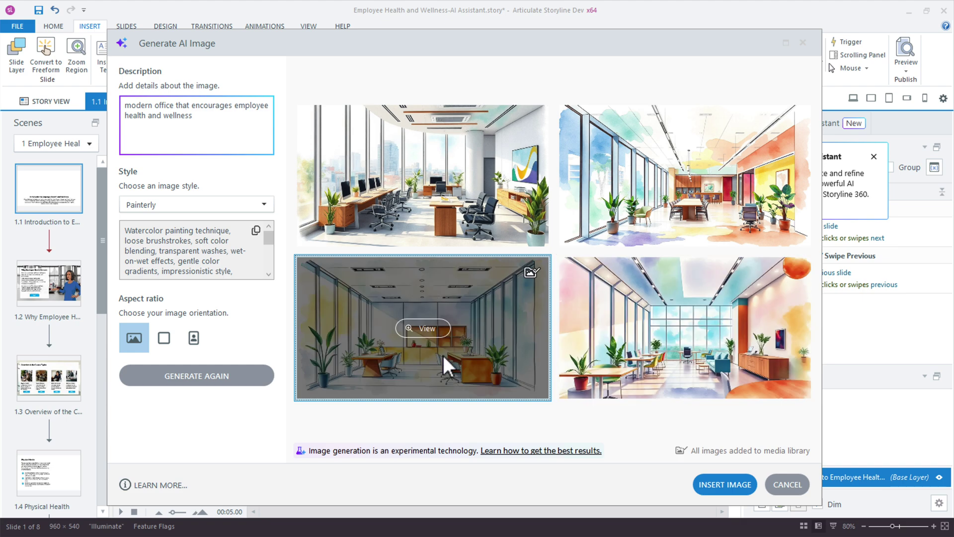
Insert the generated office image with the orange sphere and send it behind the title and text
click(614, 350)
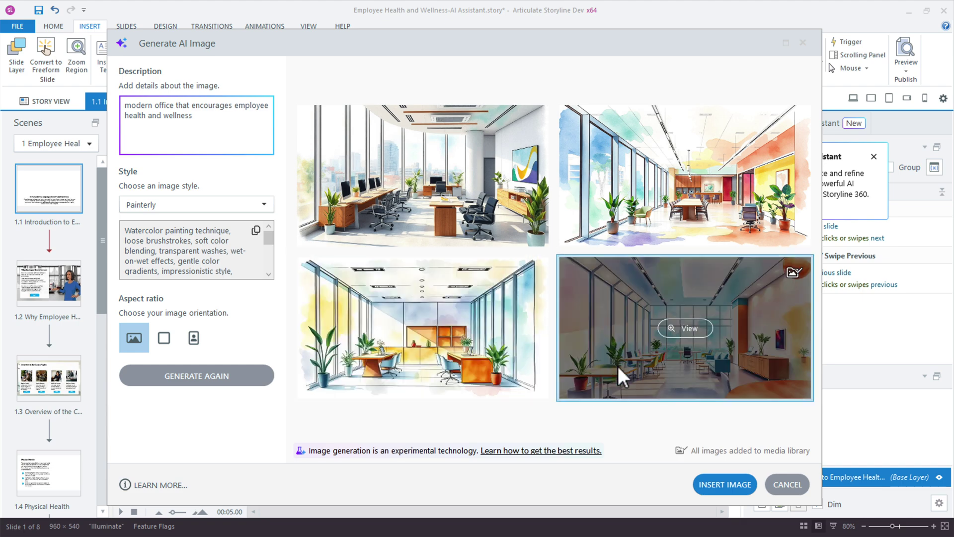
click(701, 481)
drag(341, 439, 330, 497)
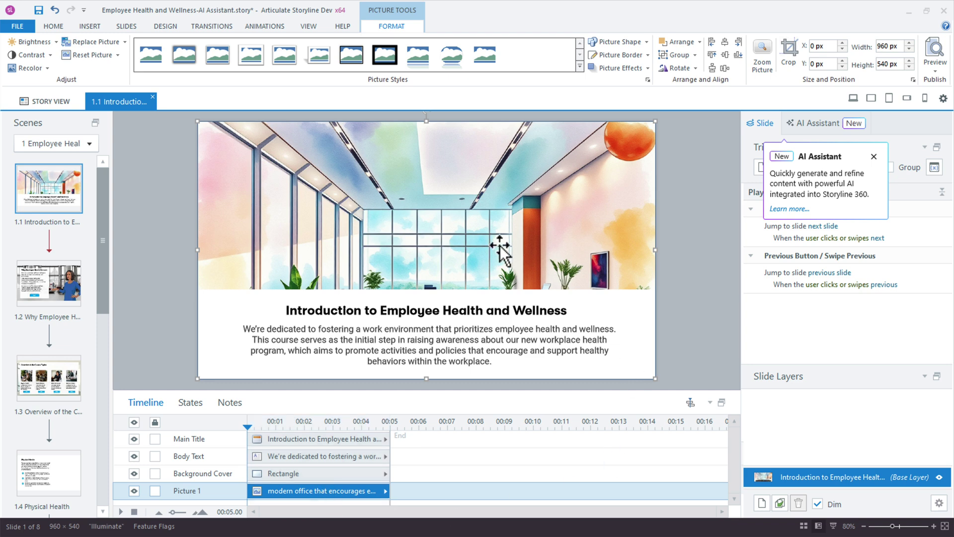
Crop off the top of the picture and align it to the slide's top edge
click(788, 48)
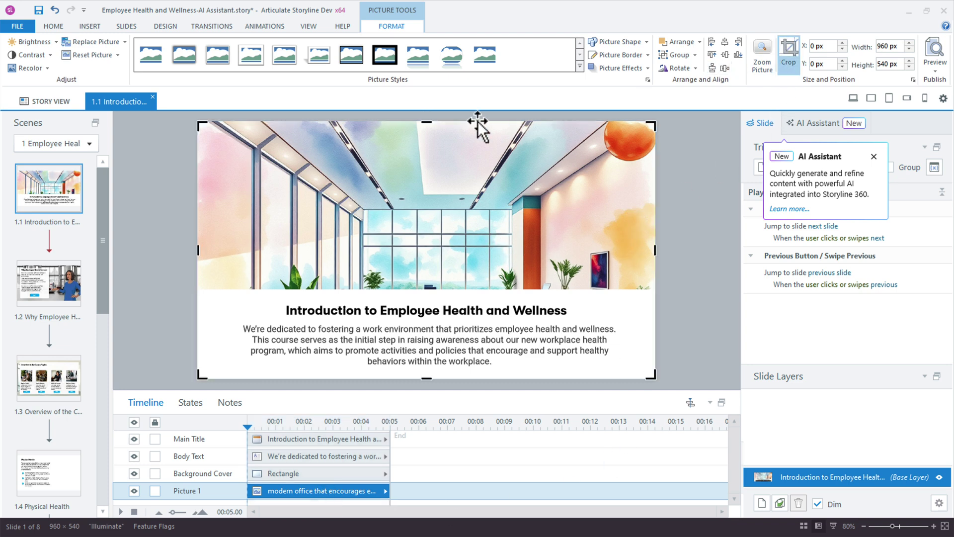
drag(426, 121, 425, 159)
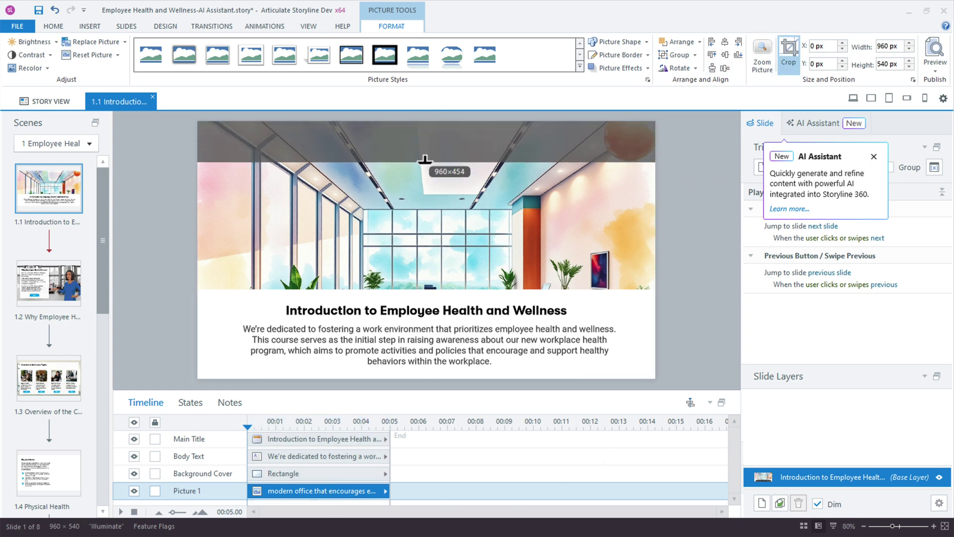
click(684, 211)
drag(544, 207, 545, 185)
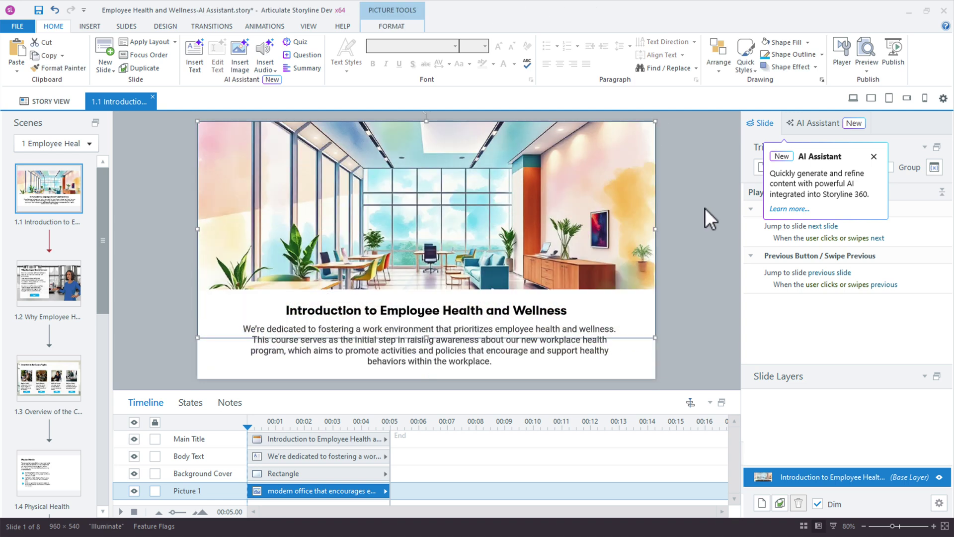
click(705, 208)
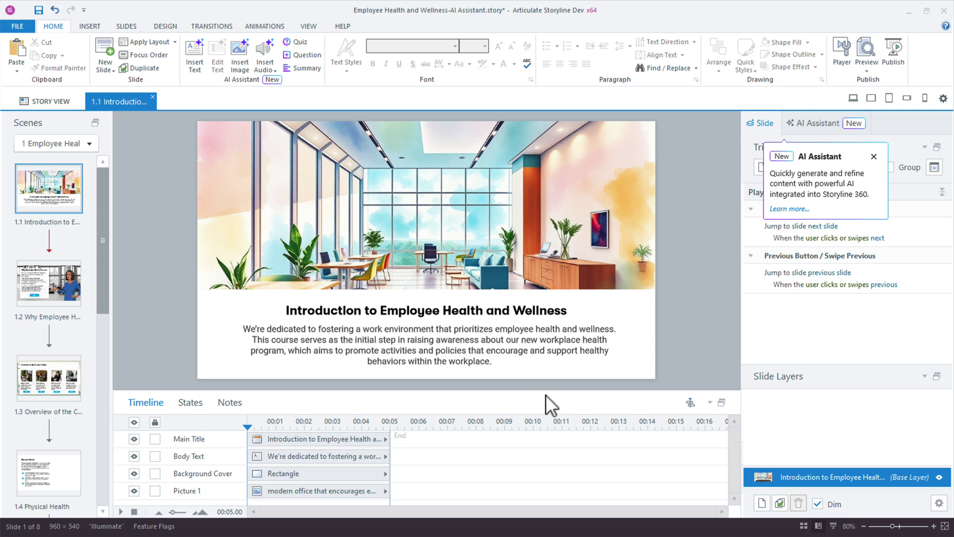
On the Overview of the Course Topics slide, replace the Physical Health photo using Generate Image with AI
click(58, 383)
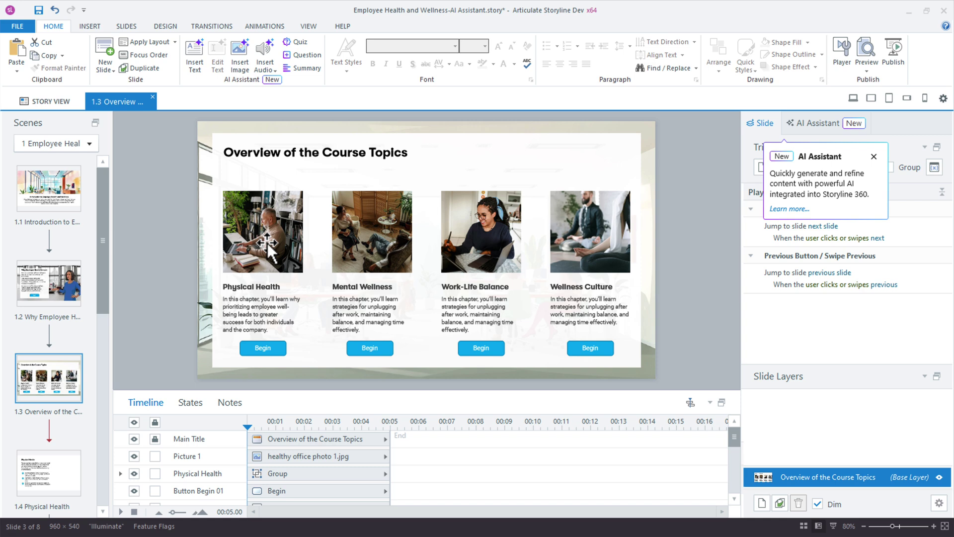
click(247, 236)
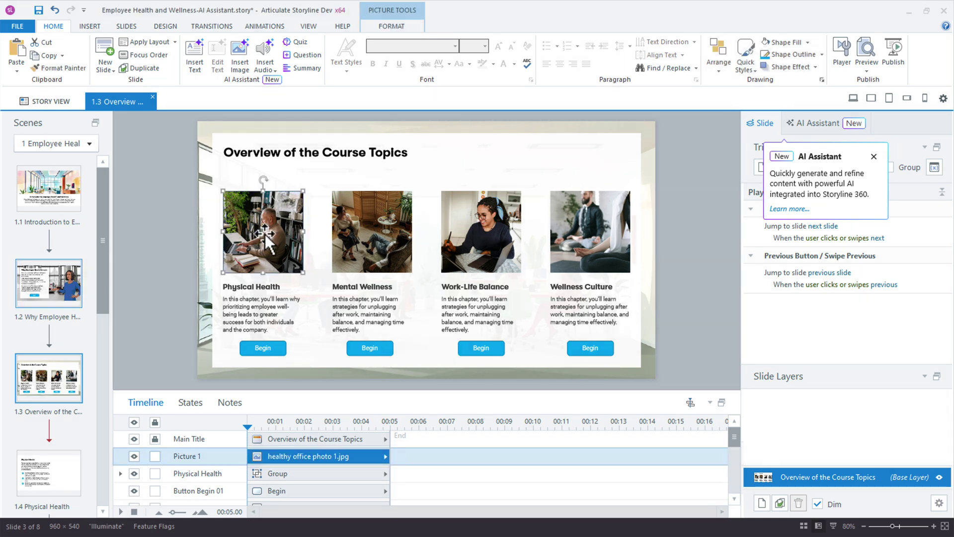
right_click(247, 227)
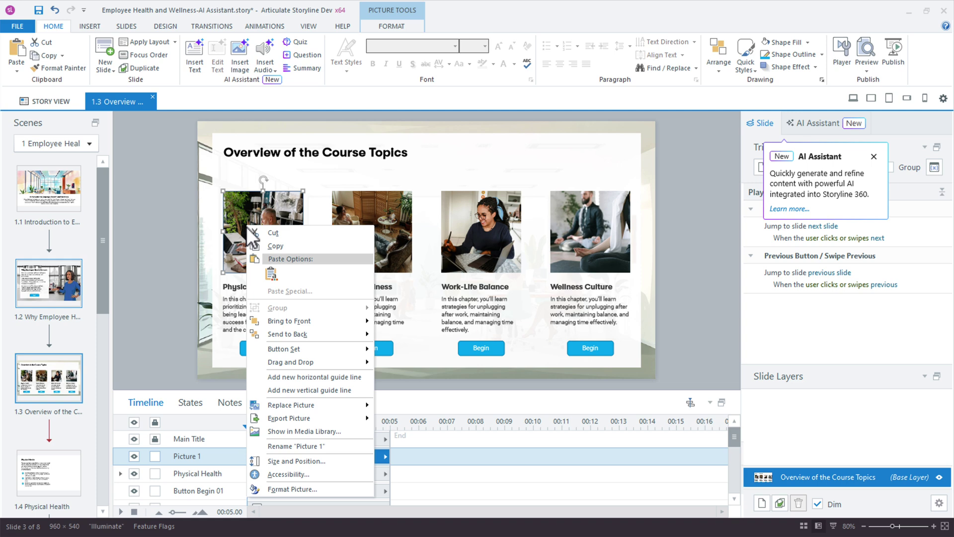
mouse_move(281, 410)
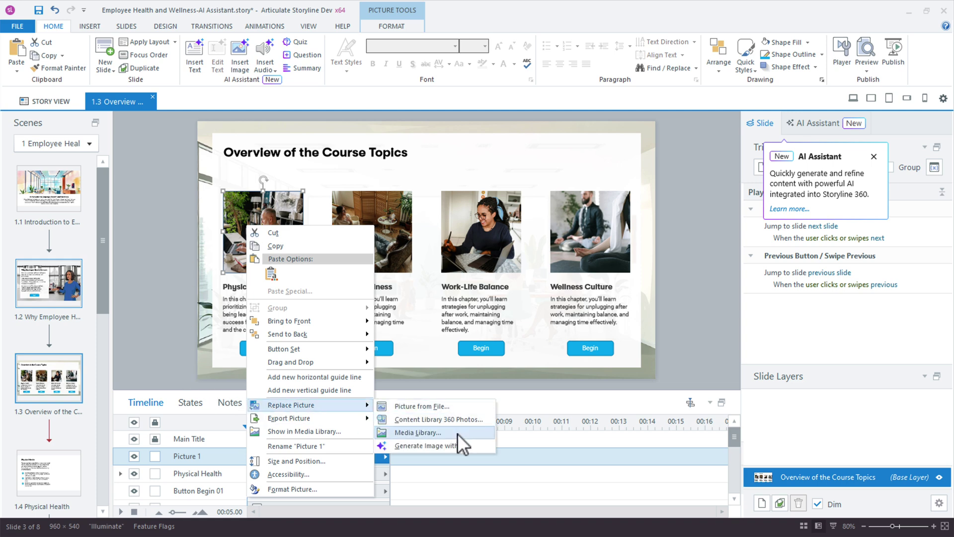
click(443, 448)
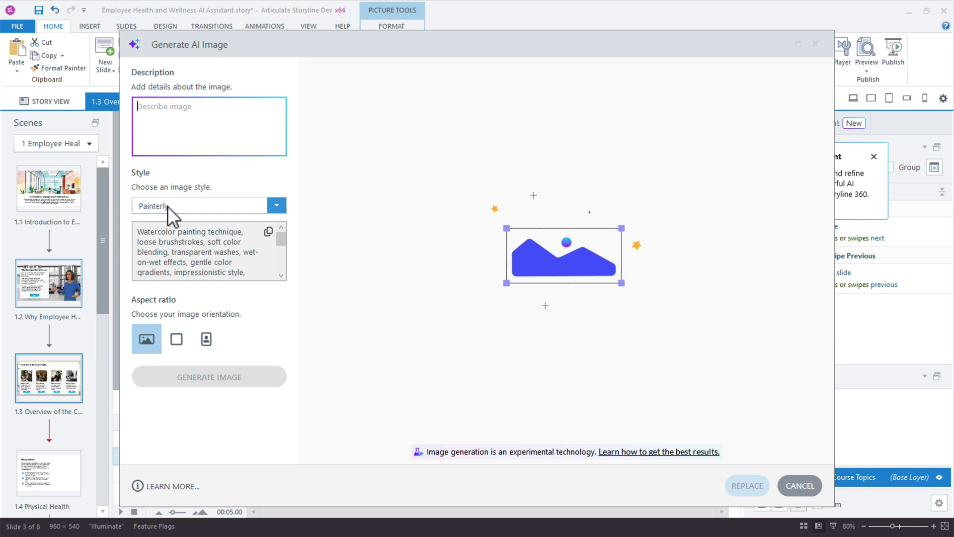
Describe employees exercising in an office park, keep Painterly style, and choose a square aspect ratio
text(A image of employees walking, stretching, and exercising in an office park, with healthy food options)
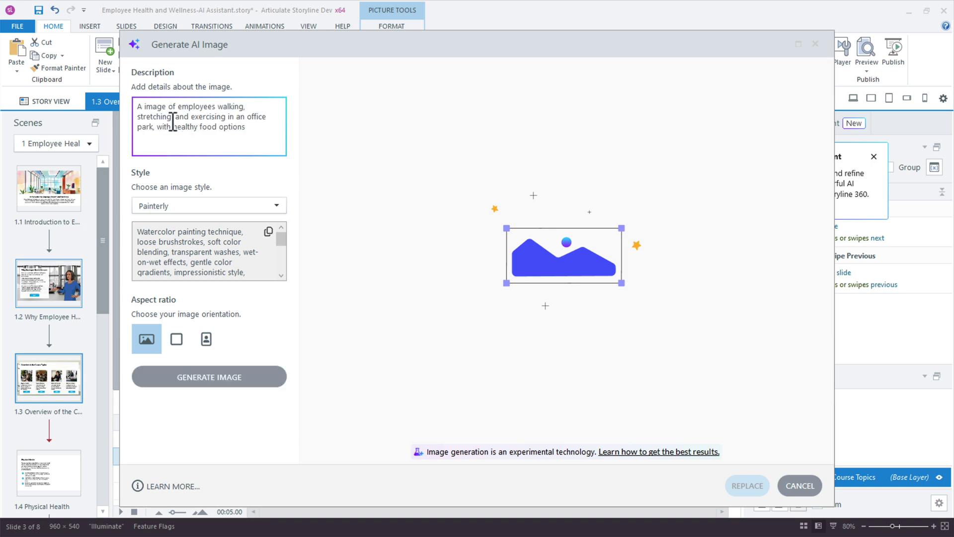
drag(161, 47, 203, 45)
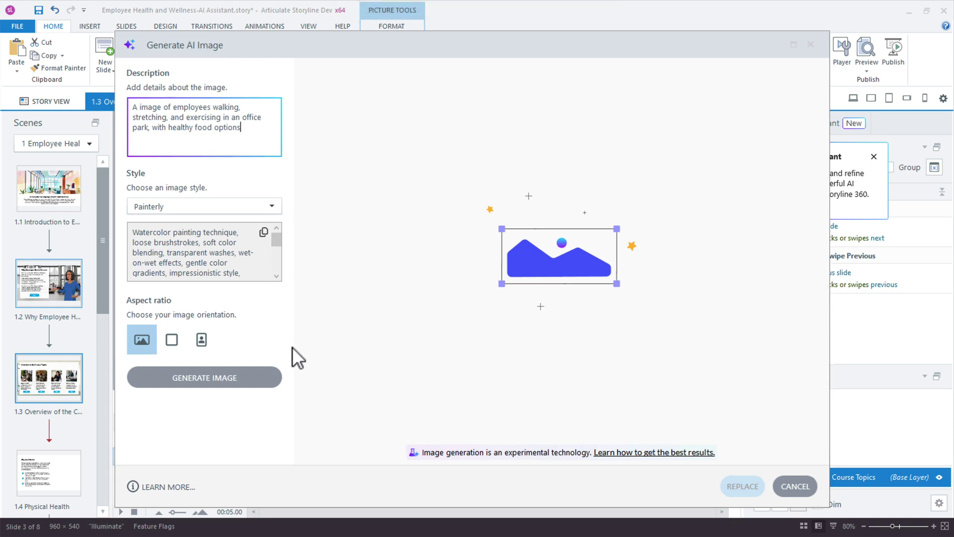
click(170, 341)
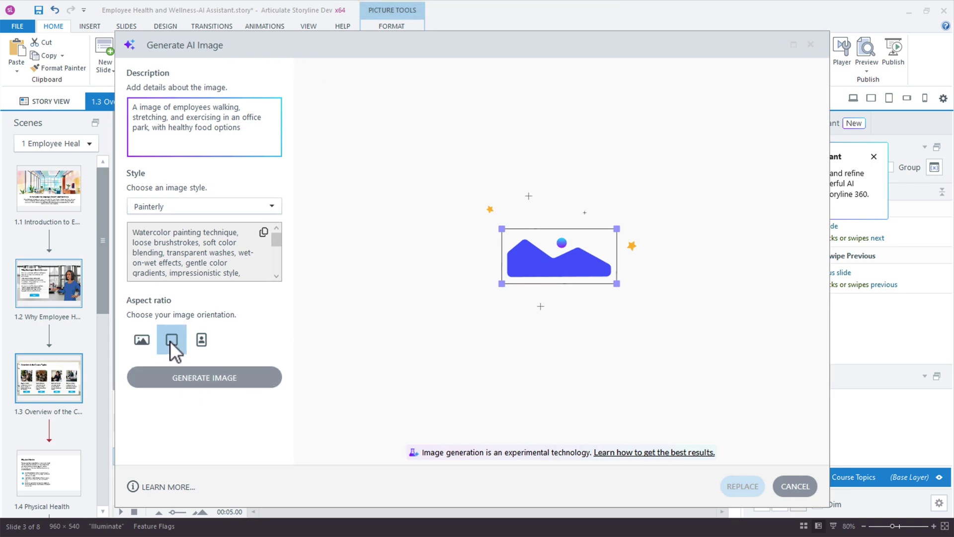
click(196, 343)
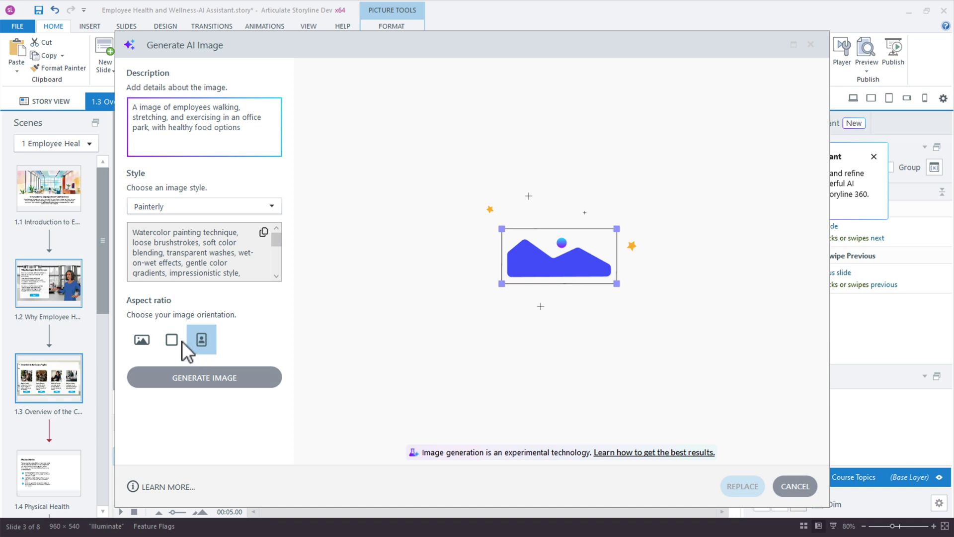
click(163, 339)
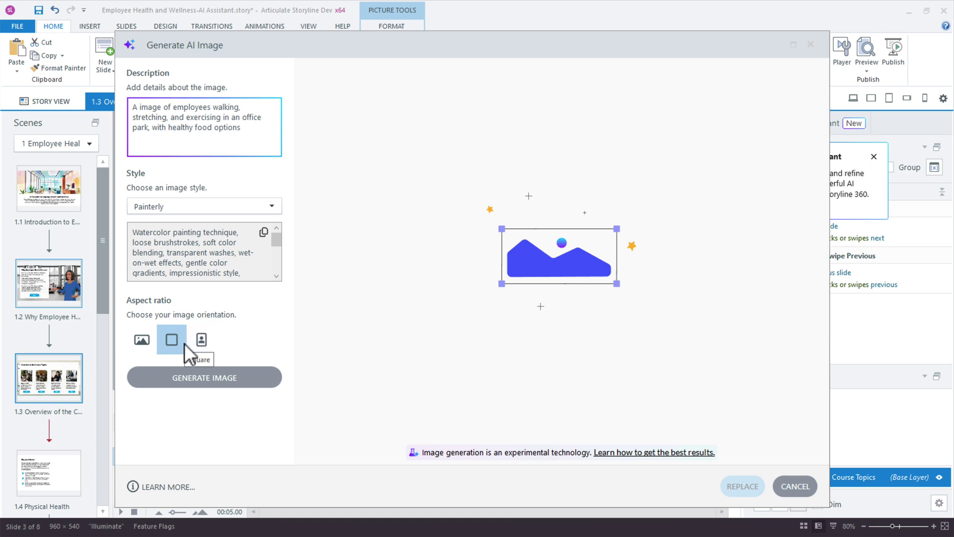
mouse_move(161, 46)
mouse_down()
mouse_move(515, 60)
mouse_move(169, 40)
mouse_up()
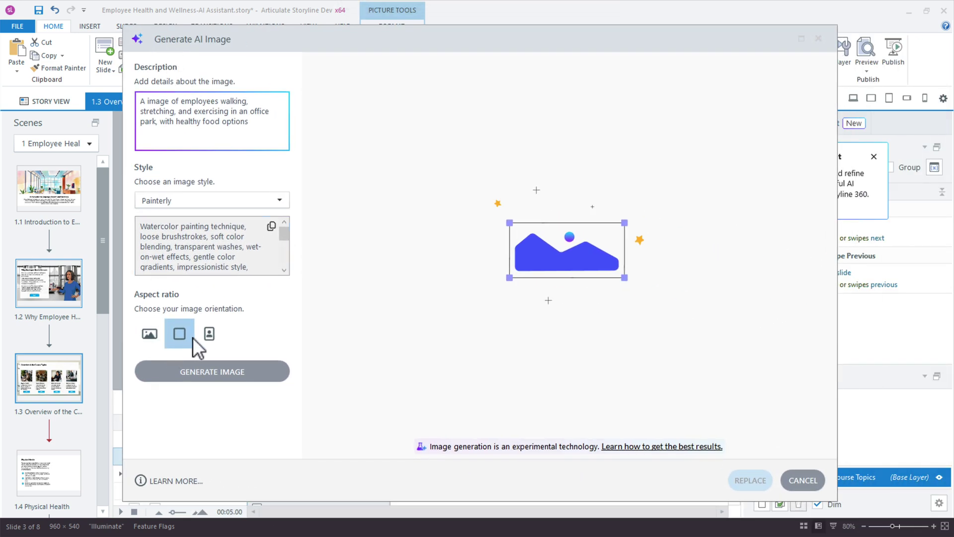
Generate the images and swap the Physical Health photo for the bottom-left result
click(192, 372)
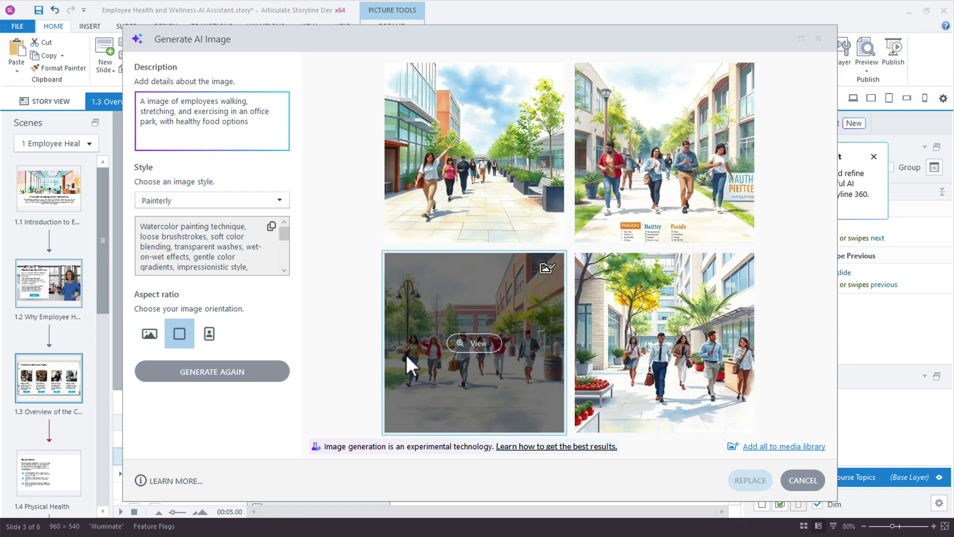
click(520, 396)
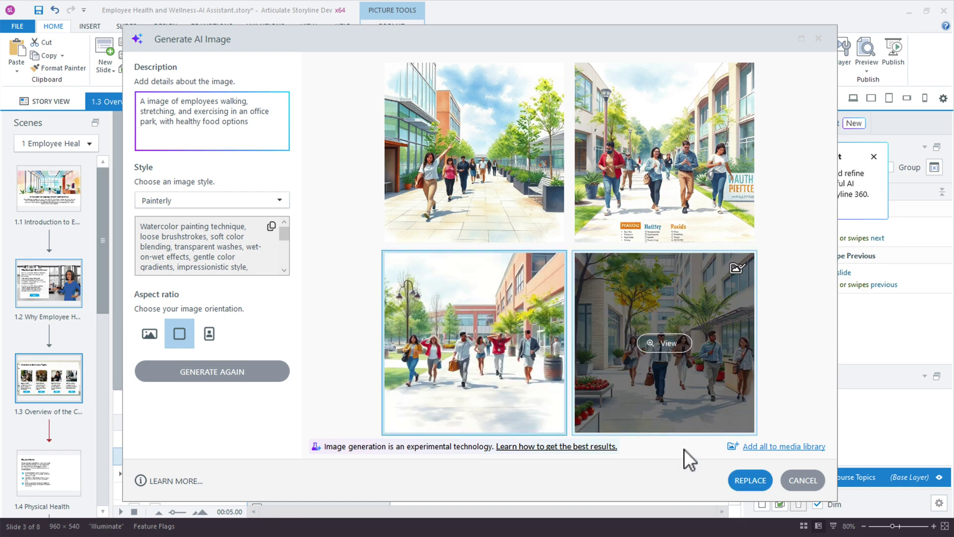
click(749, 477)
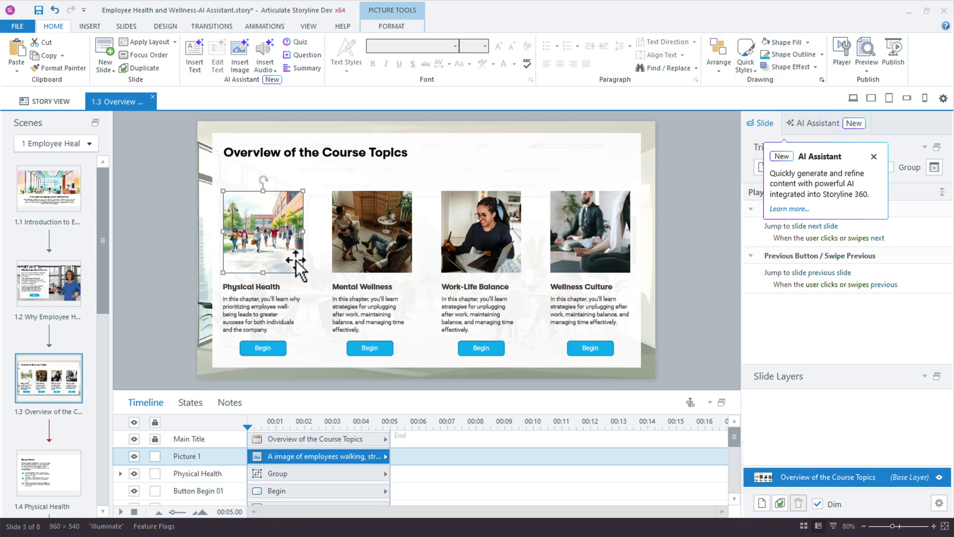
Deselect the new picture and return to slide 1.1, the introduction
click(668, 270)
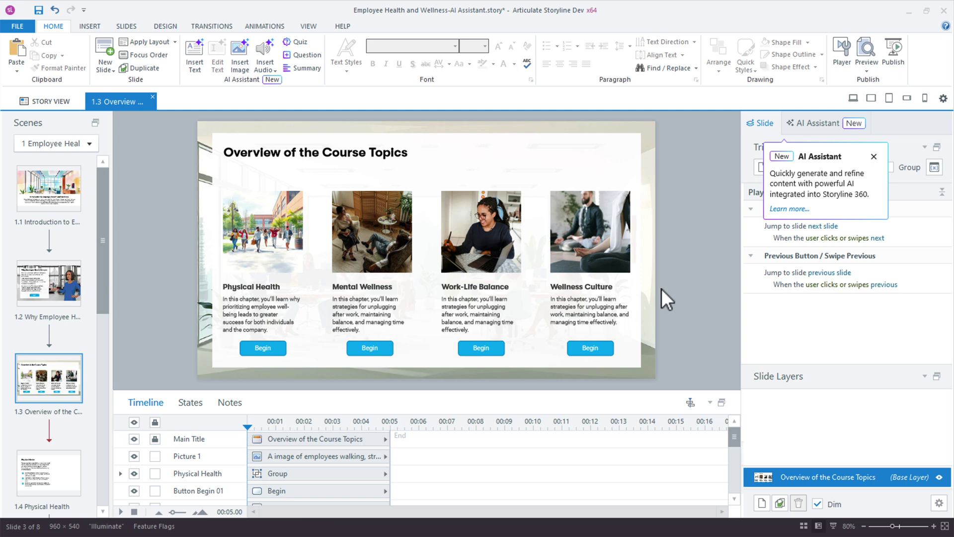
click(52, 204)
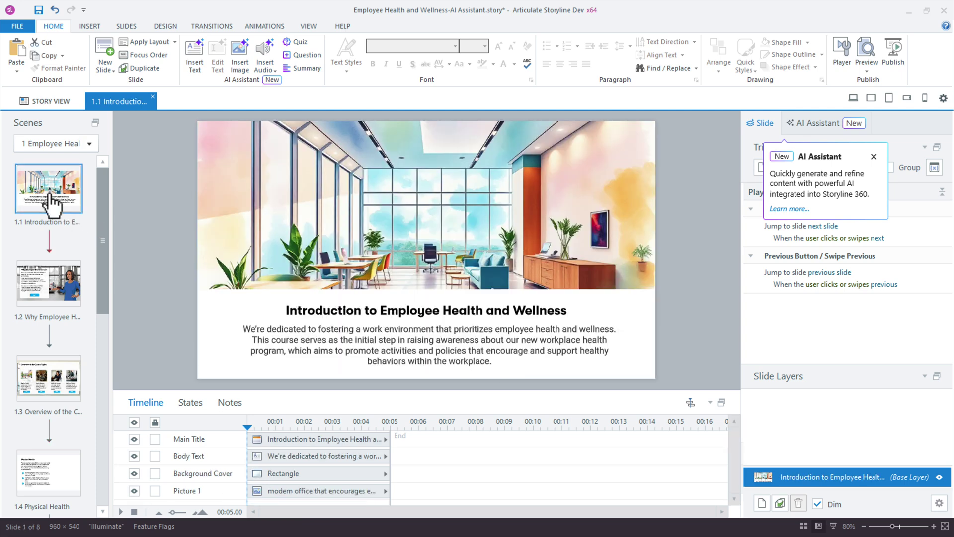
Start an AI image described as 'Work environment that prioritizes employee health and wellness', landscape
click(243, 60)
click(243, 95)
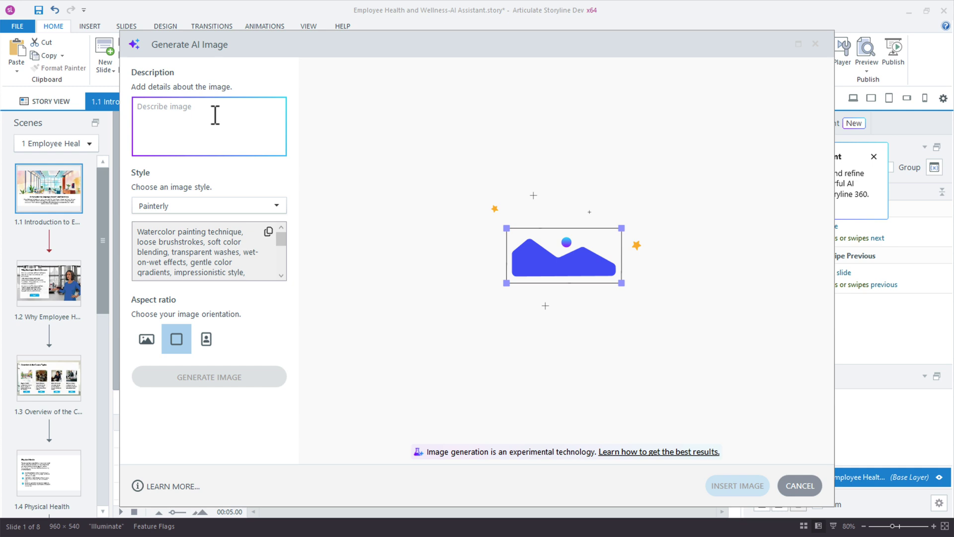
text(Work environment that prioritizes employee health and wellness)
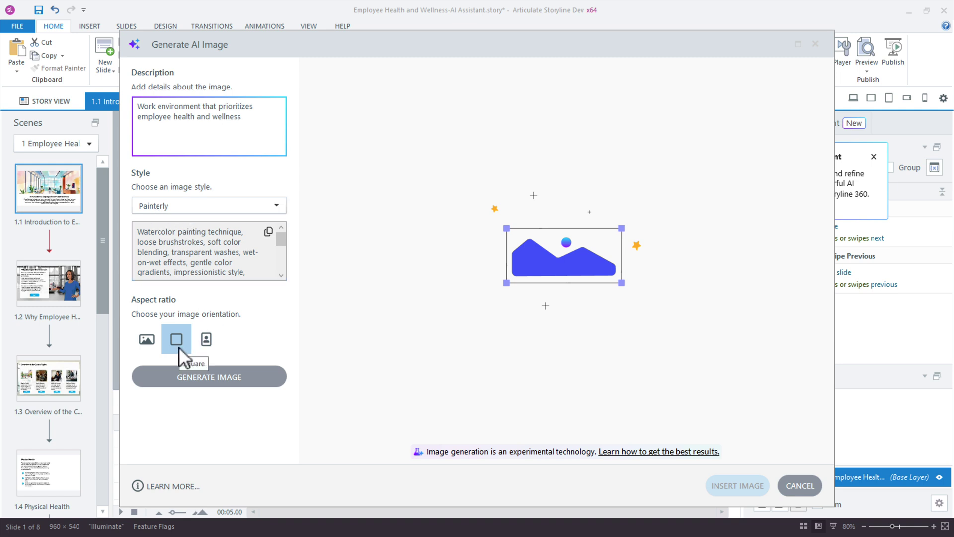
click(149, 342)
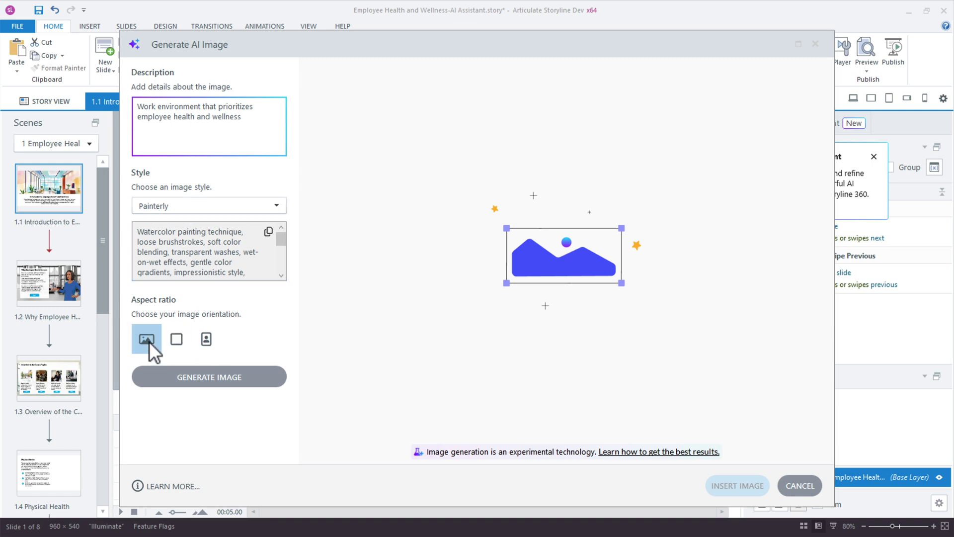
Try the Custom image style, then reopen the style list to compare options
click(273, 205)
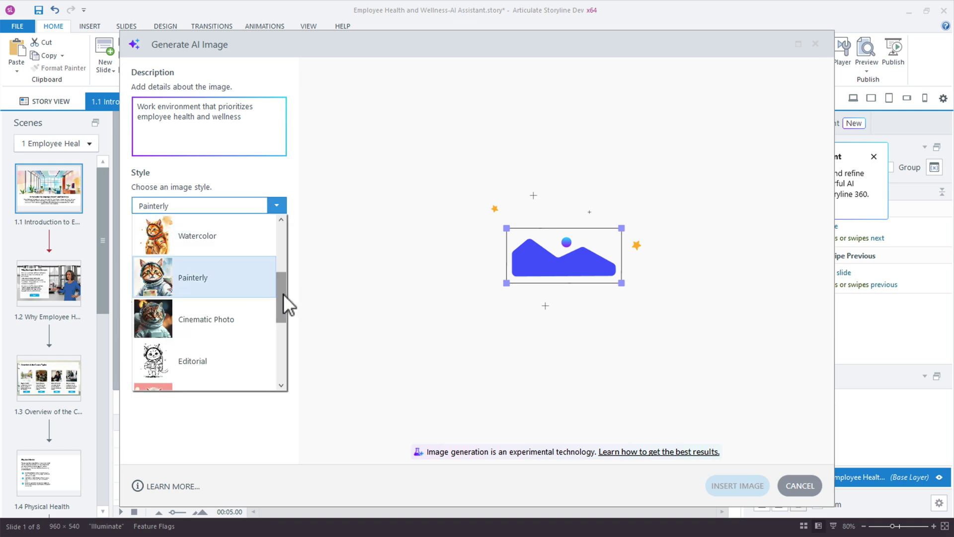
drag(283, 294, 285, 364)
click(219, 371)
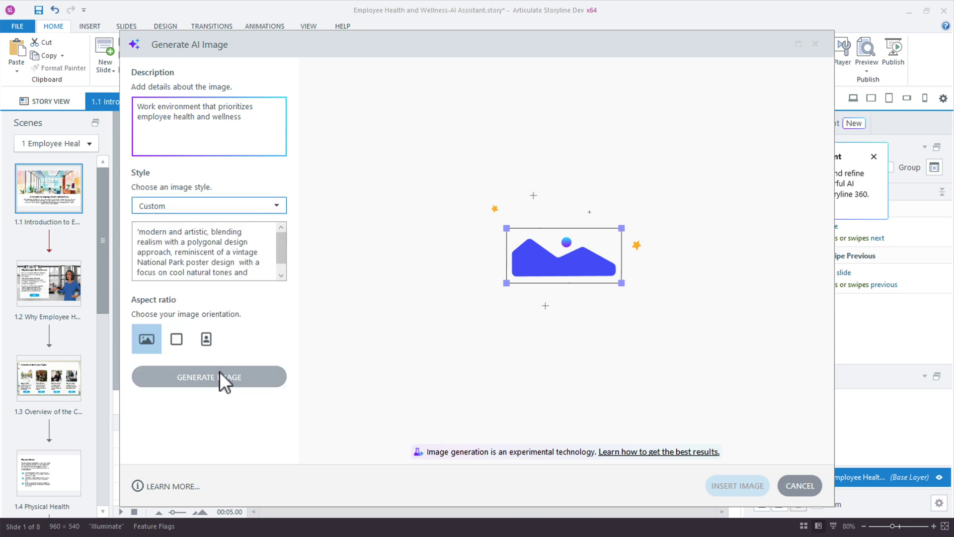
drag(282, 249, 286, 230)
click(243, 208)
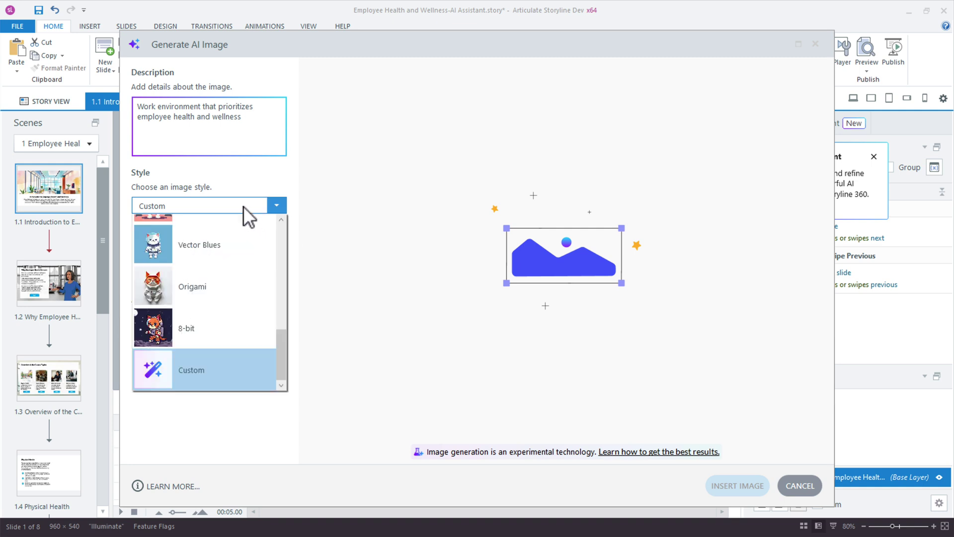
scroll(249, 276, up, 1)
scroll(199, 255, up, 3)
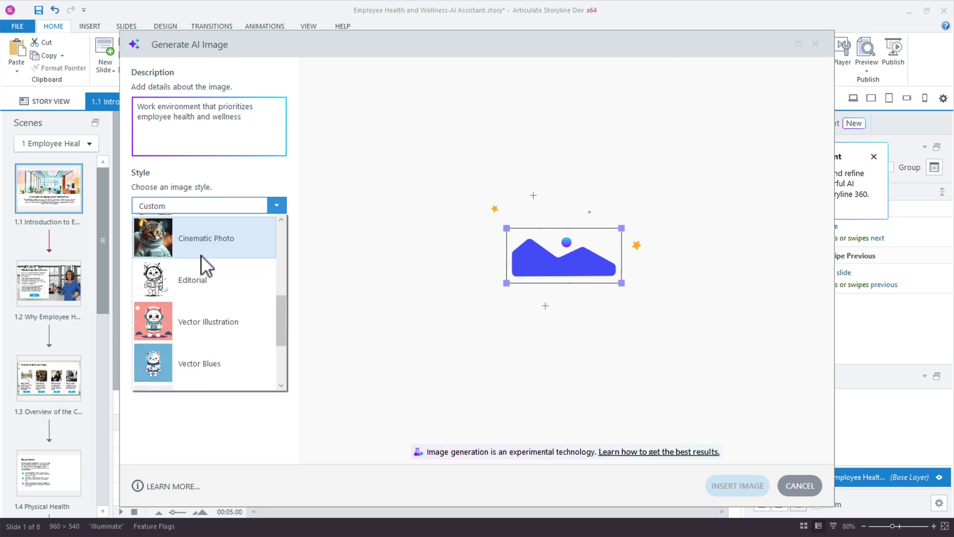
Briefly choose Painterly, then settle on the Custom image style
click(202, 256)
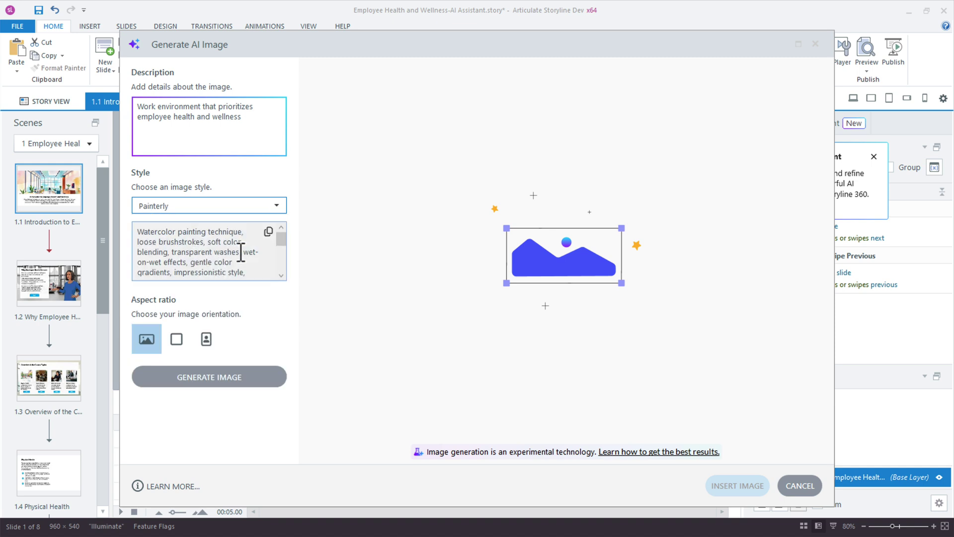
click(208, 207)
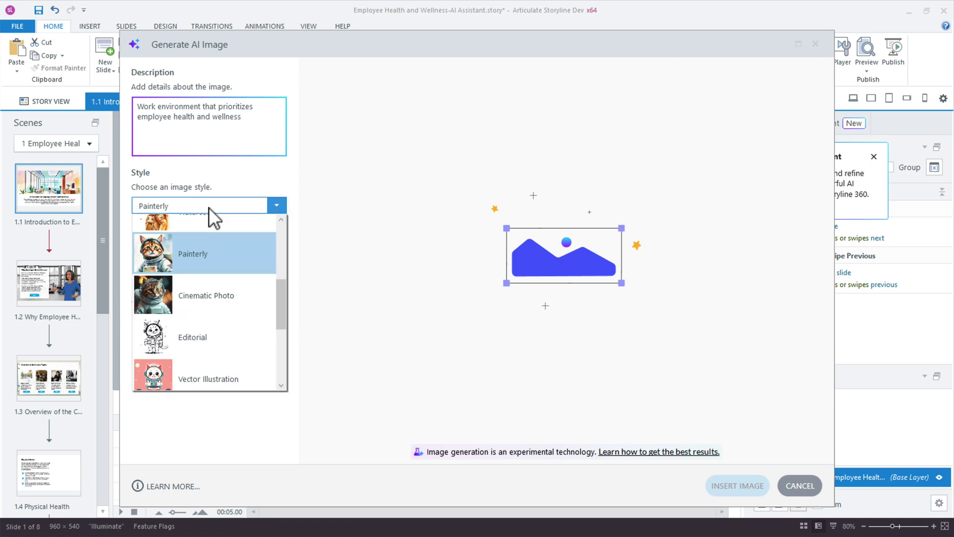
scroll(226, 278, up, 1)
scroll(226, 278, down, 5)
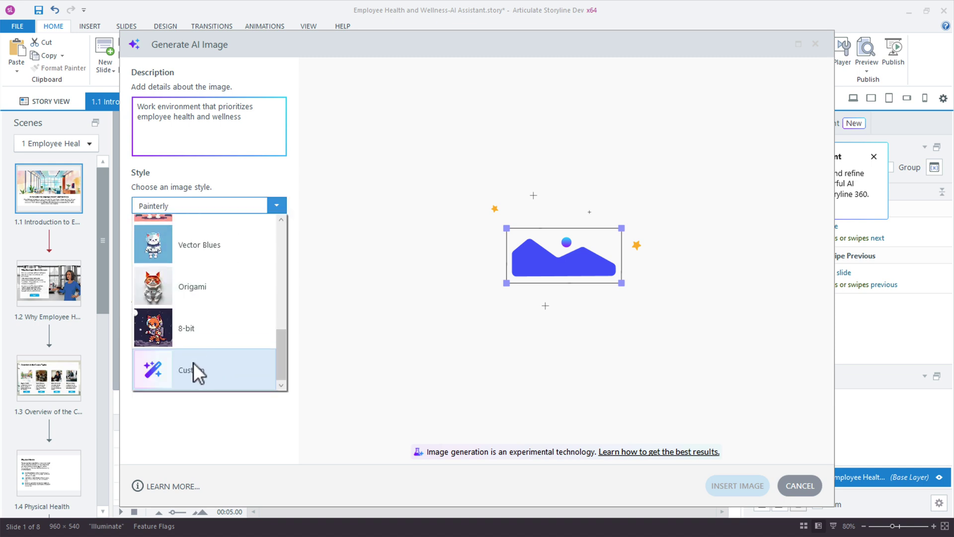
click(193, 364)
Edit the custom style prompt, replacing the word 'Watercolor' with 'Oil'
click(238, 263)
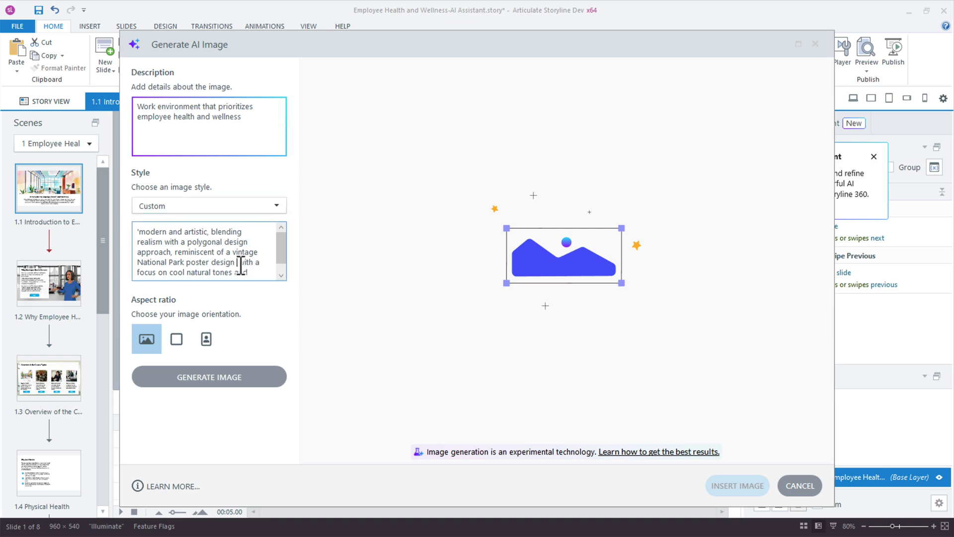
key(ctrl+a)
key(ctrl+End)
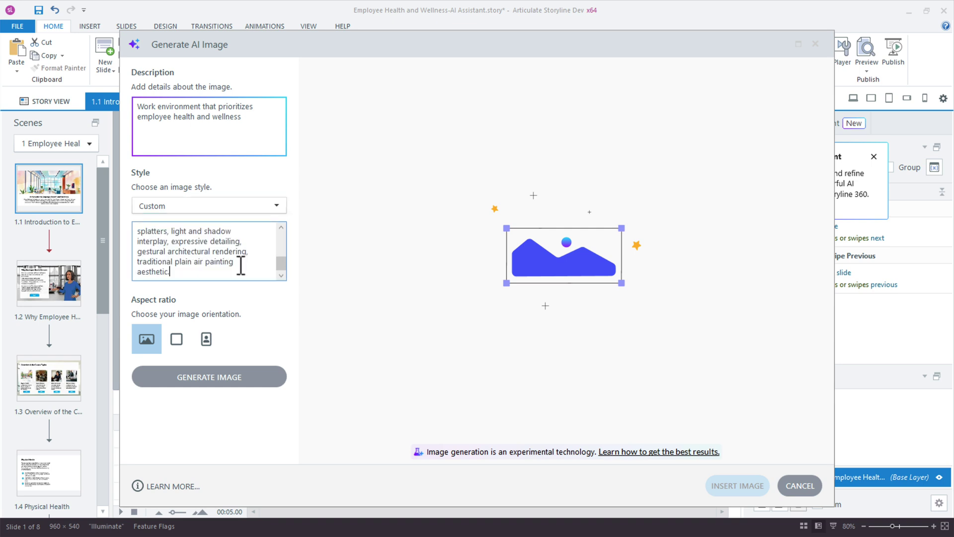
drag(206, 271, 152, 241)
click(198, 250)
drag(281, 263, 289, 231)
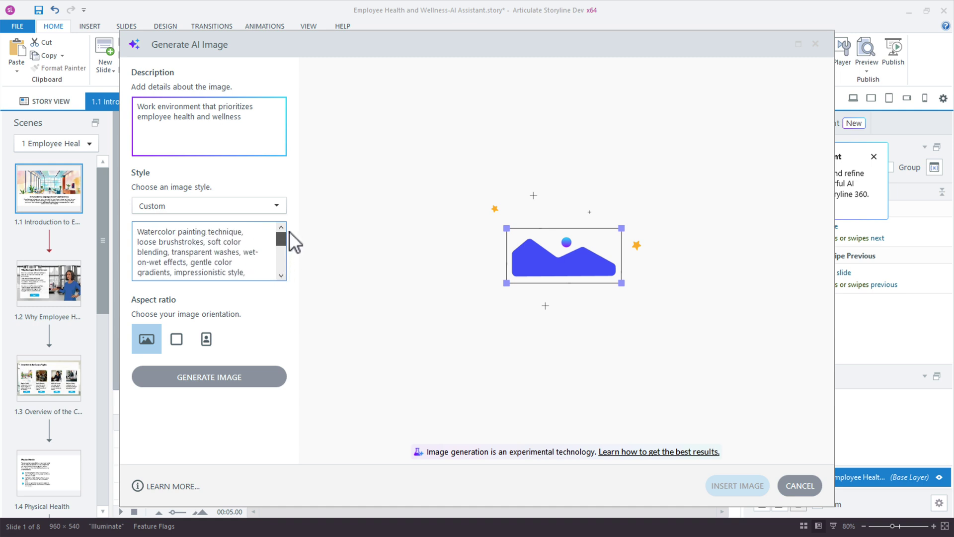
double_click(165, 233)
key(BackSpace)
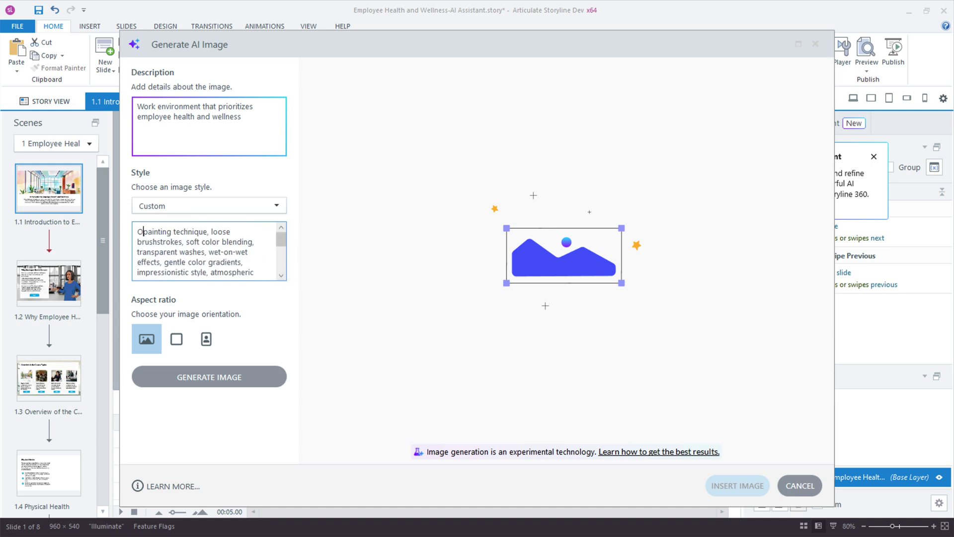
text(Oil)
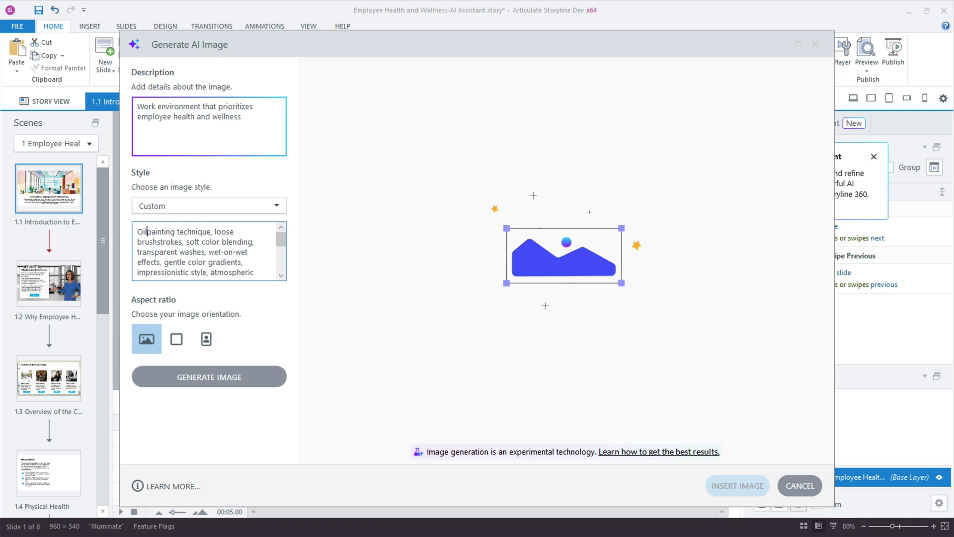
Replace the style prompt with the polygonal, vintage National Park poster prompt in cool natural tones
key(ctrl+a)
key(ctrl+v)
key(ctrl+a)
click(213, 271)
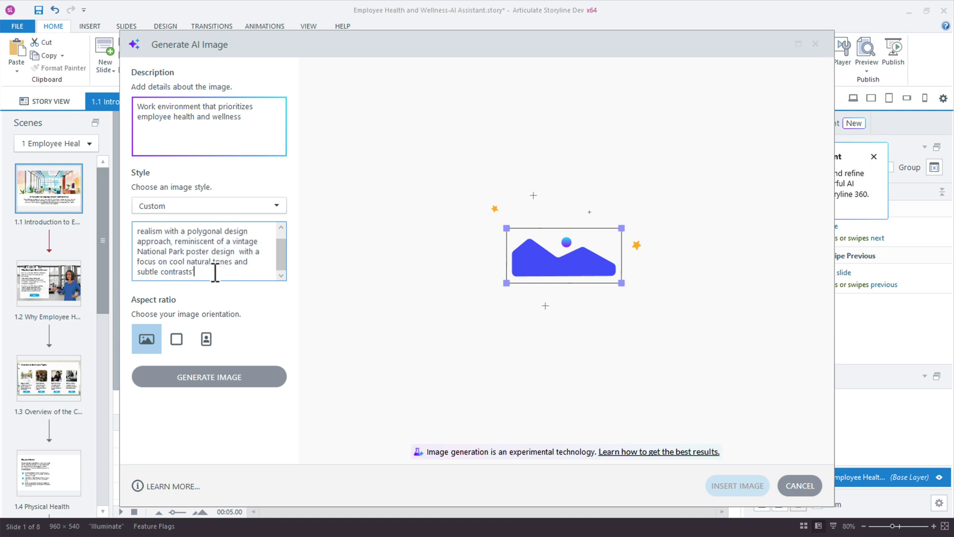
drag(150, 252, 184, 252)
click(199, 256)
Generate four custom-style poster office images and select the bottom-right one
click(231, 376)
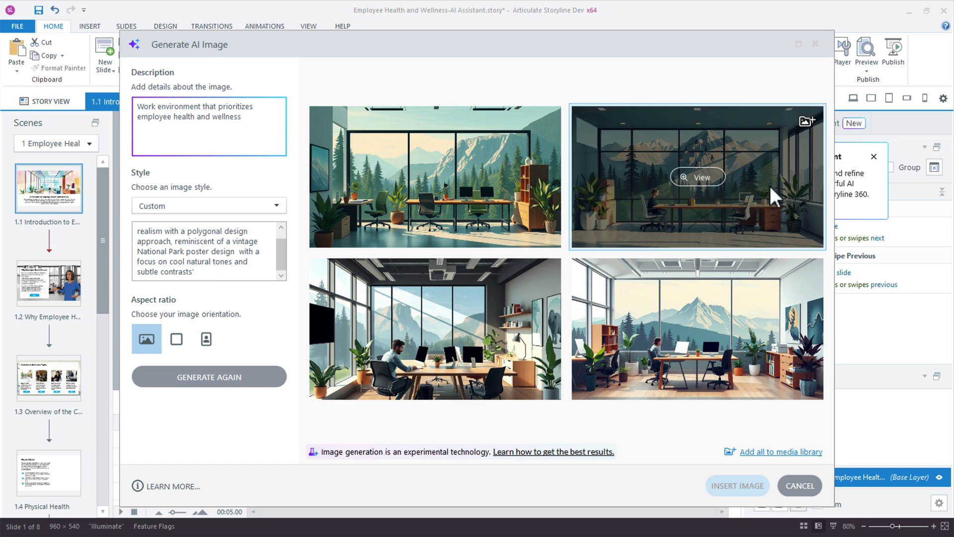
click(762, 322)
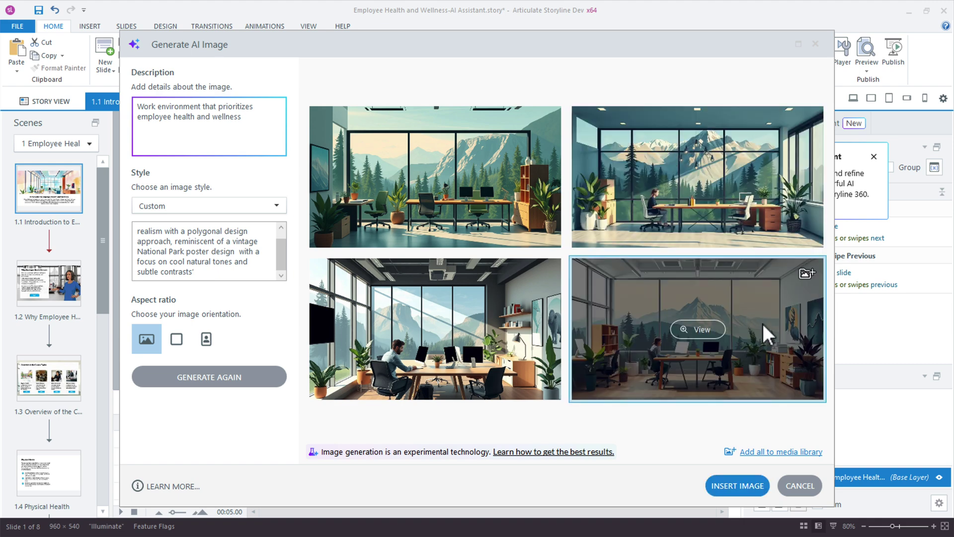
Insert the selected mountain-view office image to fill the 960 × 540 slide 1.1
click(748, 479)
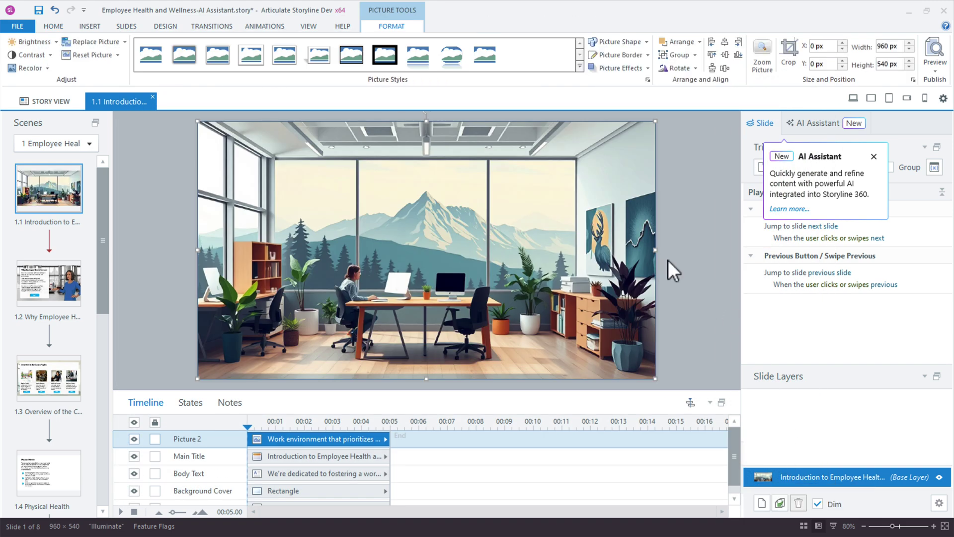